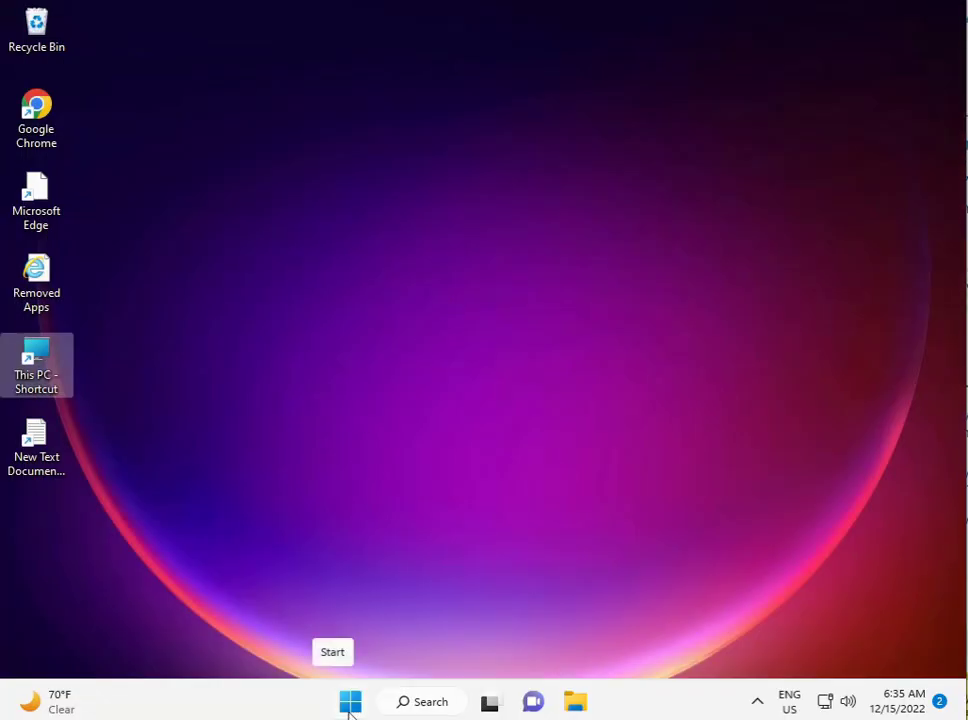
Step: Go to Settings > System > Troubleshoot > Other troubleshooters
{"action": "left_click", "coordinate": [349, 705]}
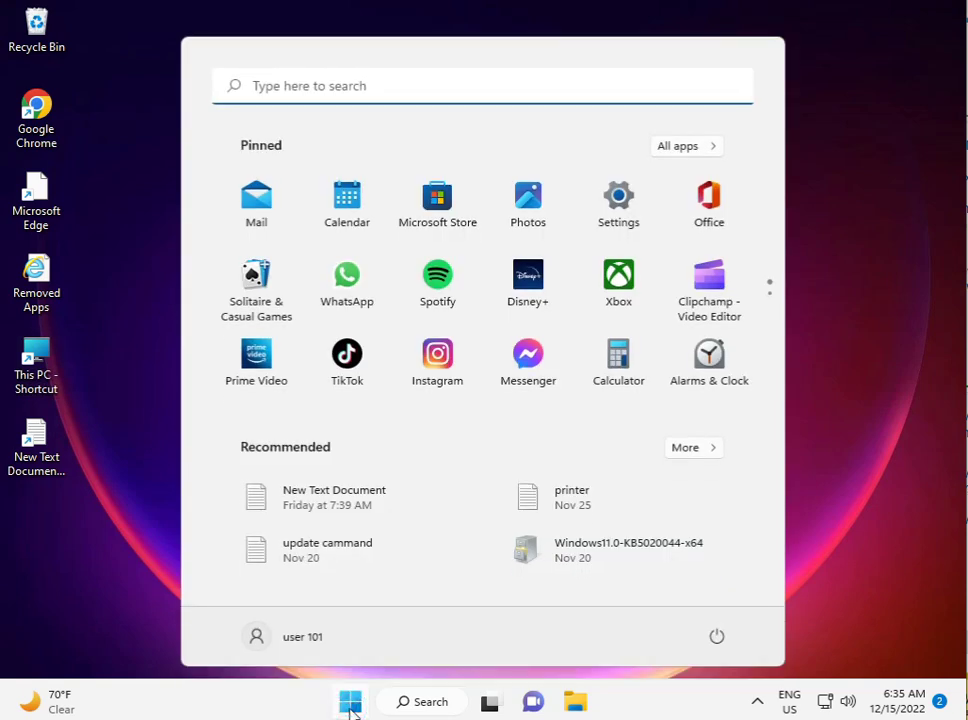
{"action": "left_click", "coordinate": [618, 200]}
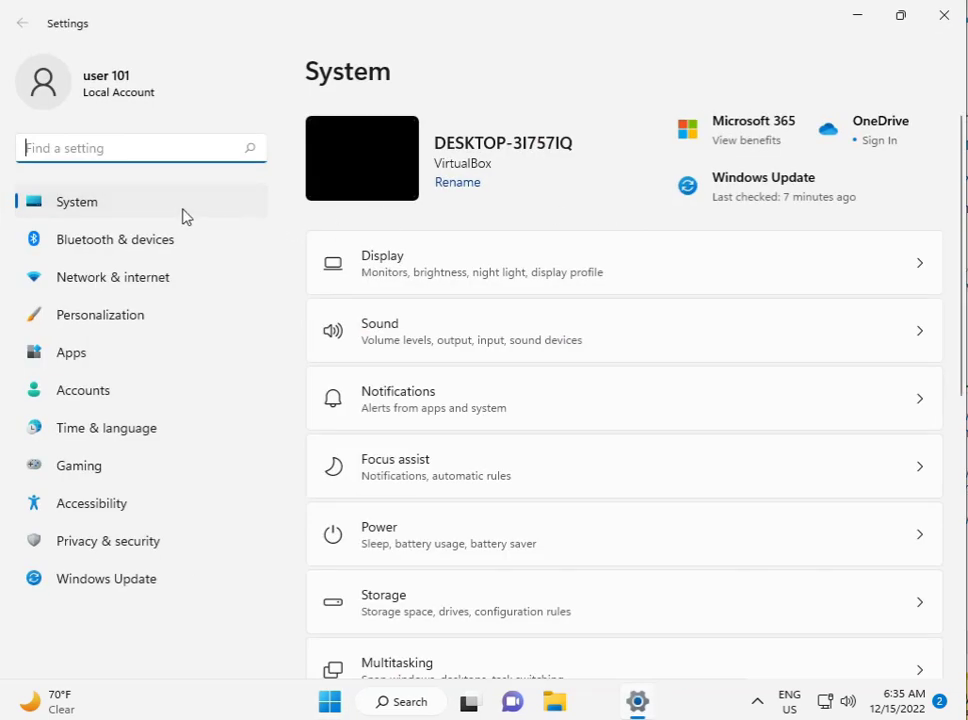
{"action": "left_click", "coordinate": [137, 210]}
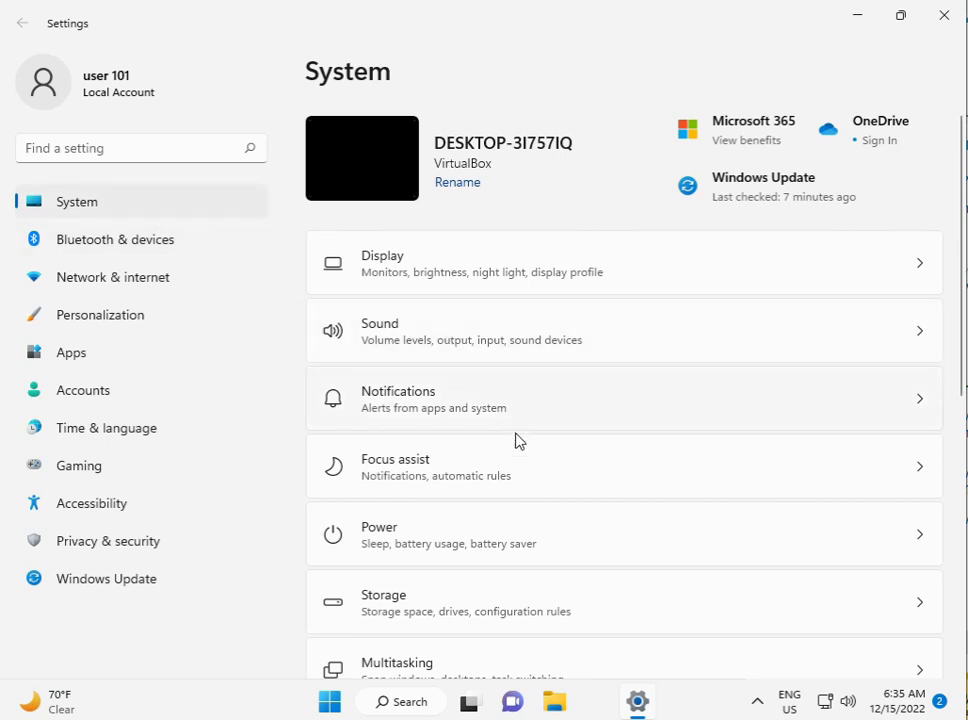
{"action": "scroll", "coordinate": [538, 480], "scroll_direction": "down", "scroll_amount": 5}
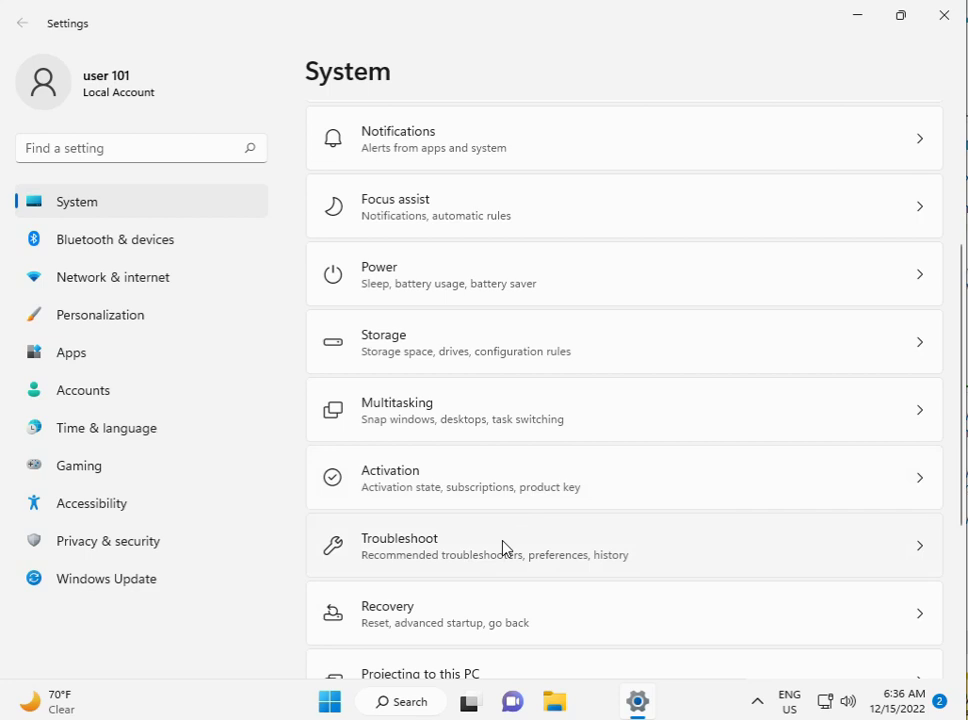
{"action": "left_click", "coordinate": [499, 550]}
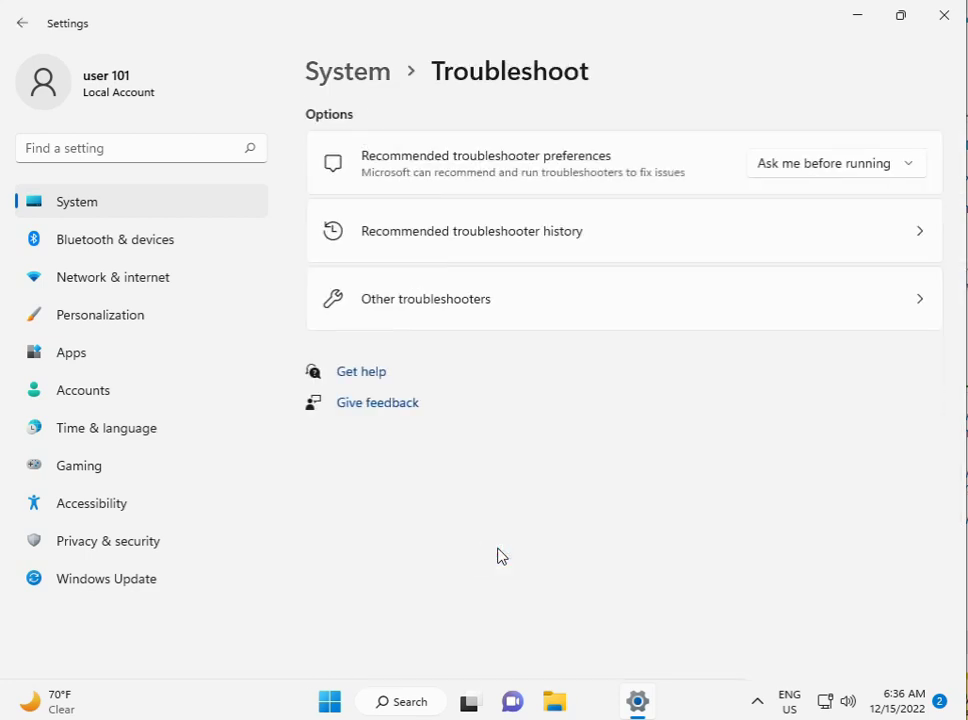
{"action": "left_click", "coordinate": [441, 318]}
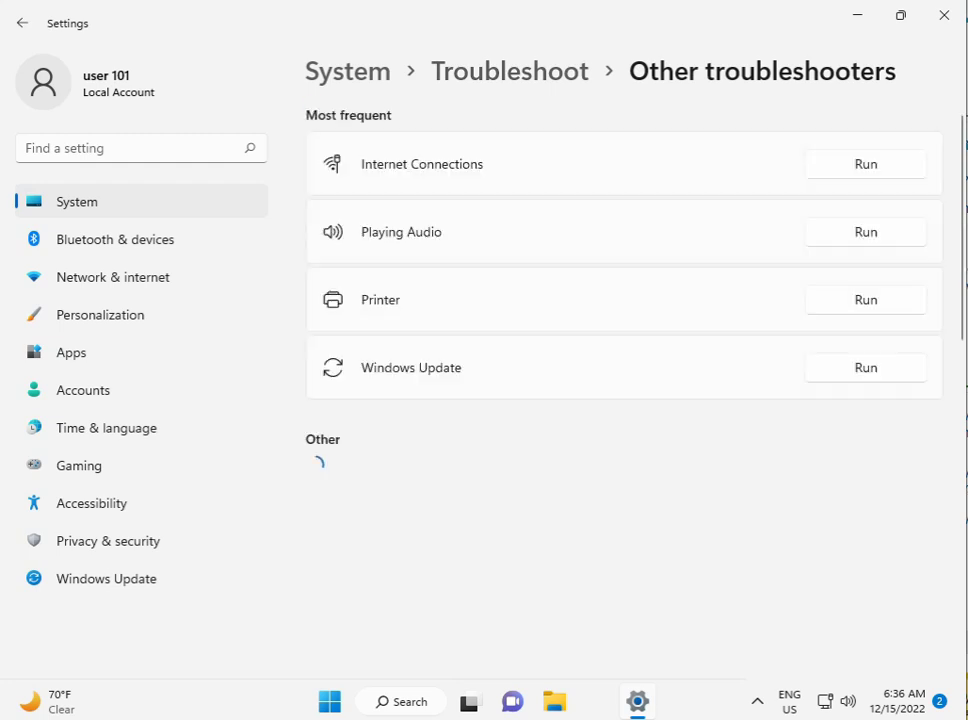
{"action": "mouse_move", "coordinate": [637, 701]}
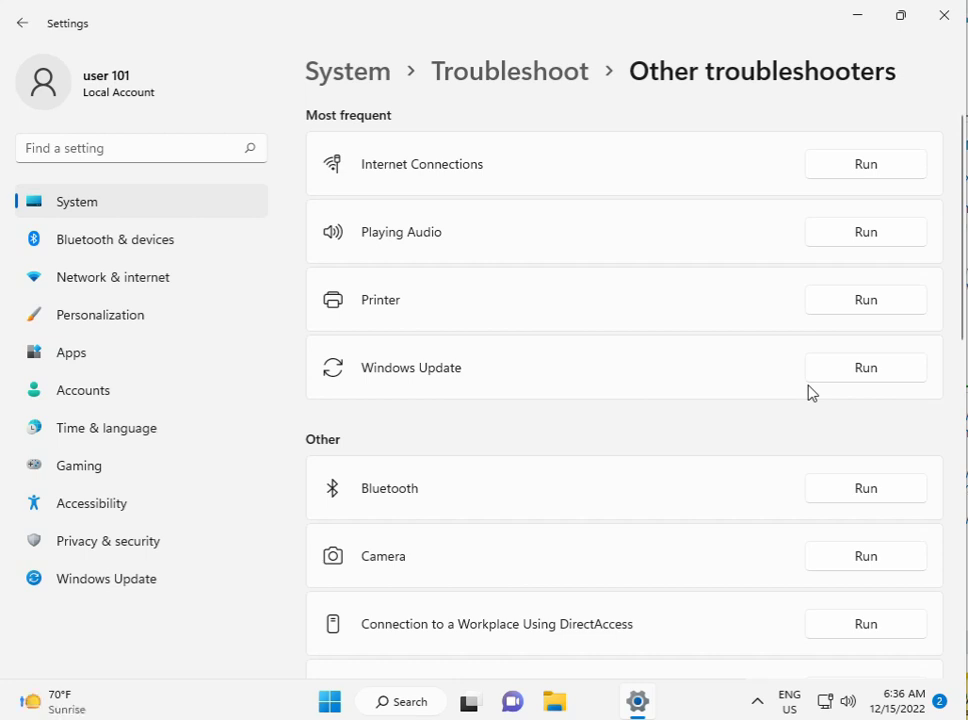
Step: Run the Windows Update troubleshooter
{"action": "left_click", "coordinate": [860, 370]}
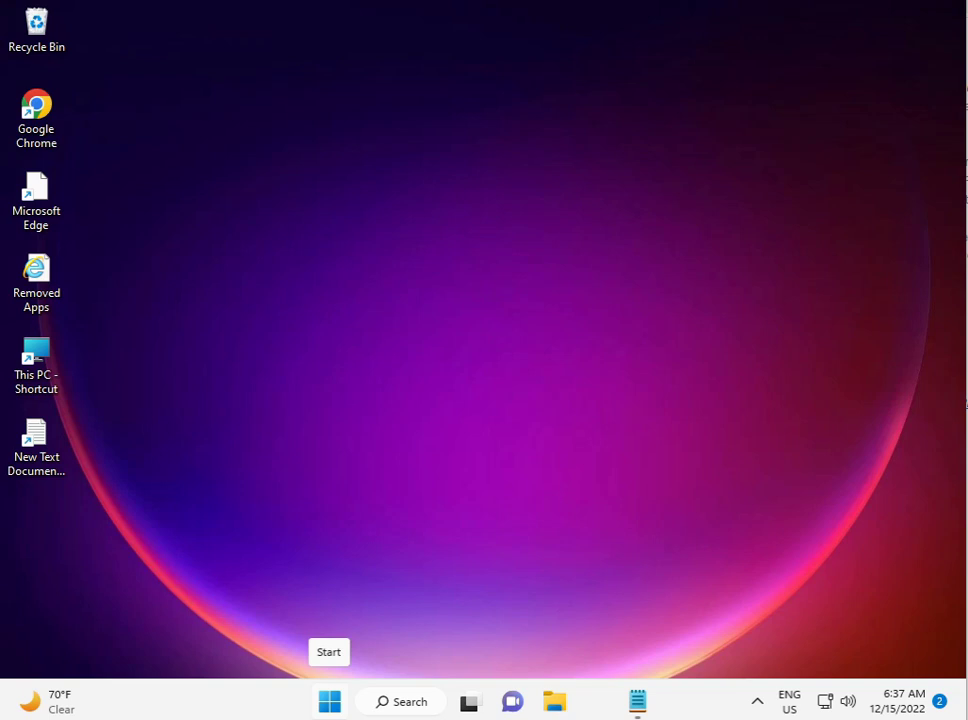
Step: Search 'cmd' and launch Command Prompt as administrator, approving the UAC prompt
{"action": "left_click", "coordinate": [329, 702]}
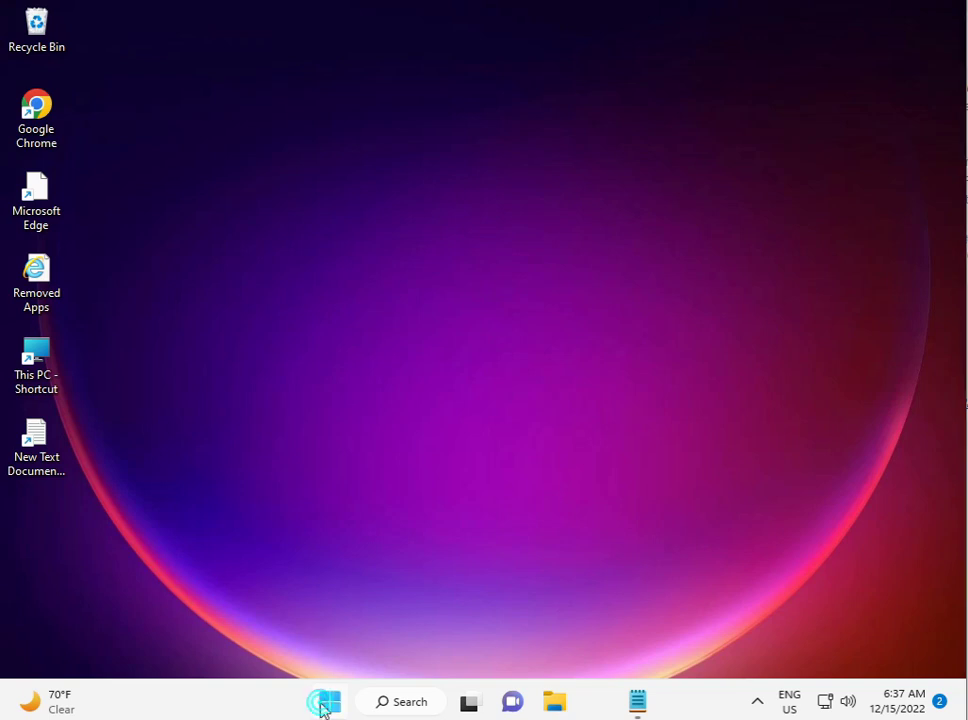
{"action": "type", "text": "cmd"}
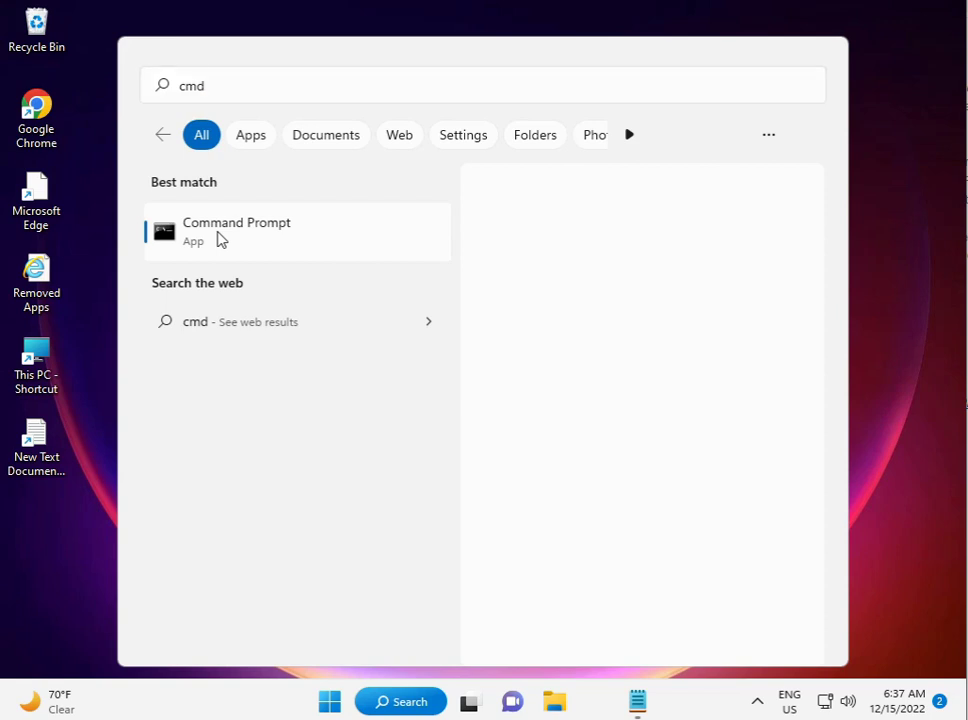
{"action": "right_click", "coordinate": [300, 244]}
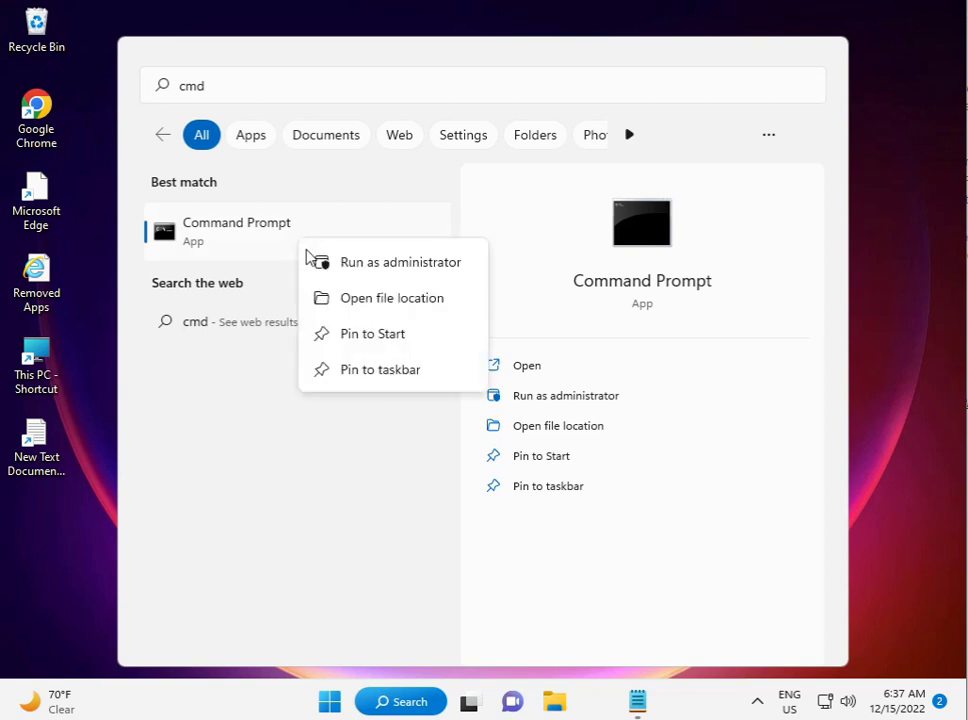
{"action": "left_click", "coordinate": [335, 268]}
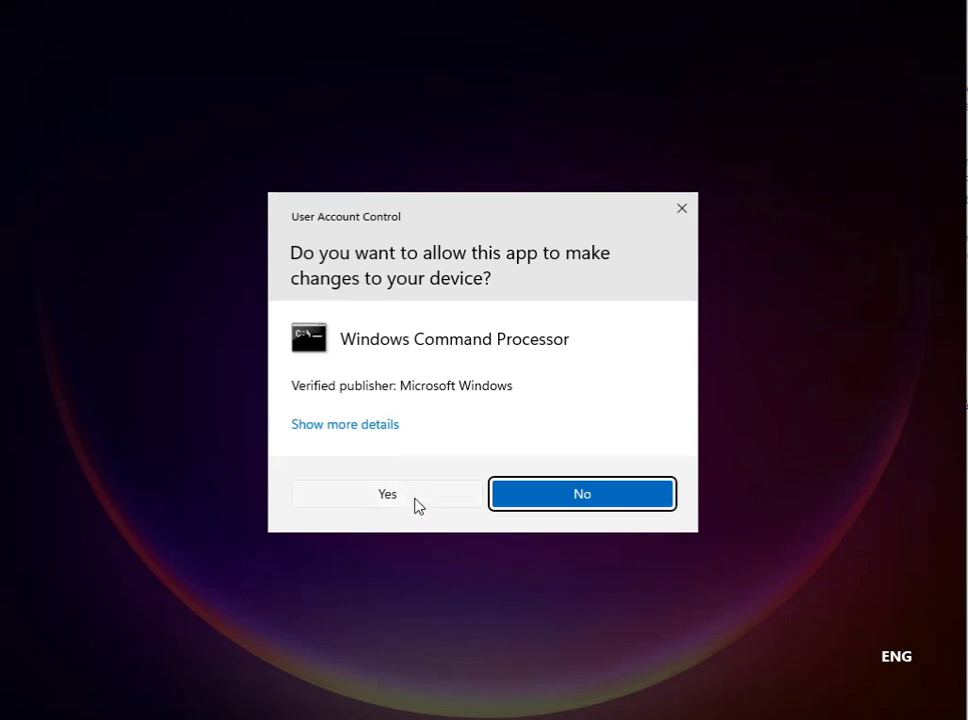
{"action": "left_click", "coordinate": [418, 502]}
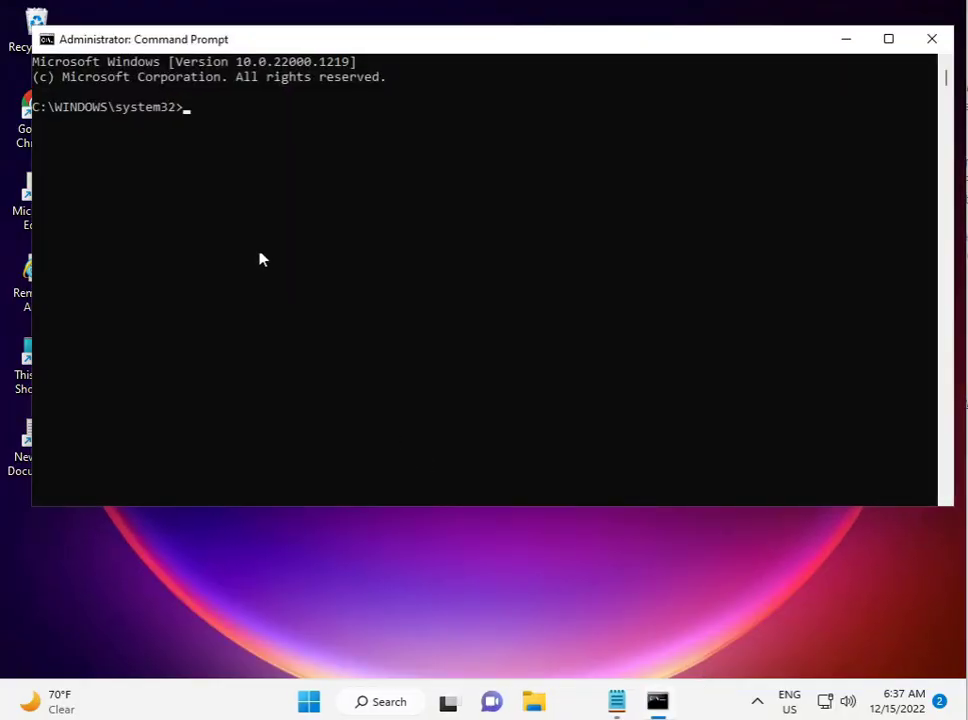
Step: Copy the 'sfc /scannow' line from the Notepad list of repair commands
{"action": "left_click", "coordinate": [616, 702]}
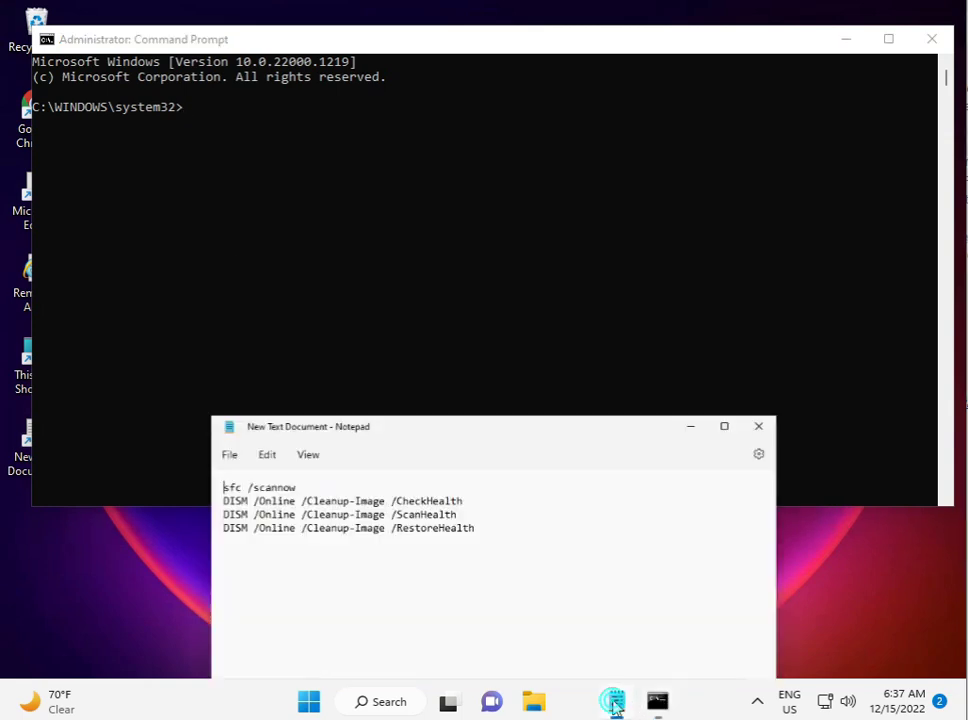
{"action": "left_click_drag", "start_coordinate": [114, 445], "coordinate": [447, 499]}
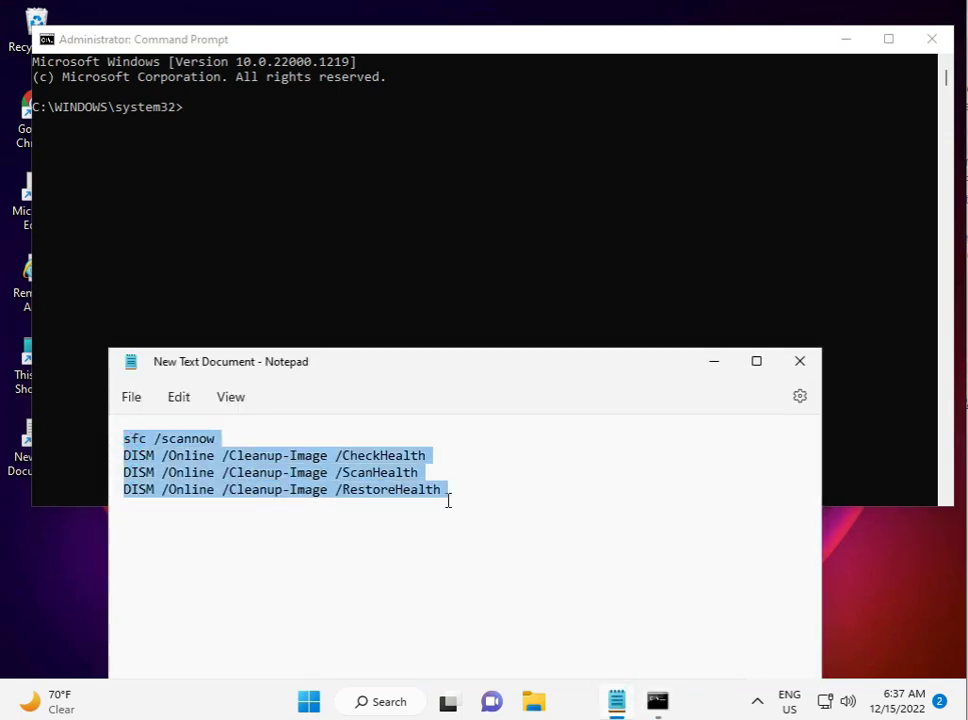
{"action": "left_click", "coordinate": [123, 440]}
{"action": "left_click_drag", "start_coordinate": [123, 440], "coordinate": [222, 444]}
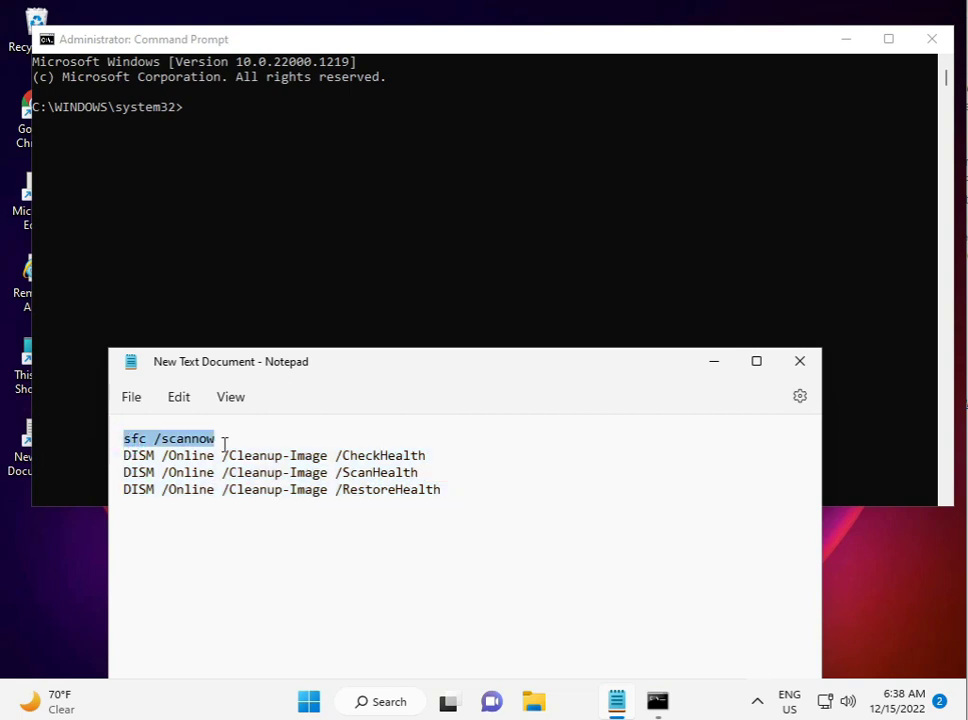
{"action": "right_click", "coordinate": [210, 443]}
{"action": "left_click", "coordinate": [270, 145]}
Step: Paste 'sfc /scannow' into the admin Command Prompt and run it
{"action": "left_click", "coordinate": [186, 112]}
{"action": "right_click", "coordinate": [186, 112]}
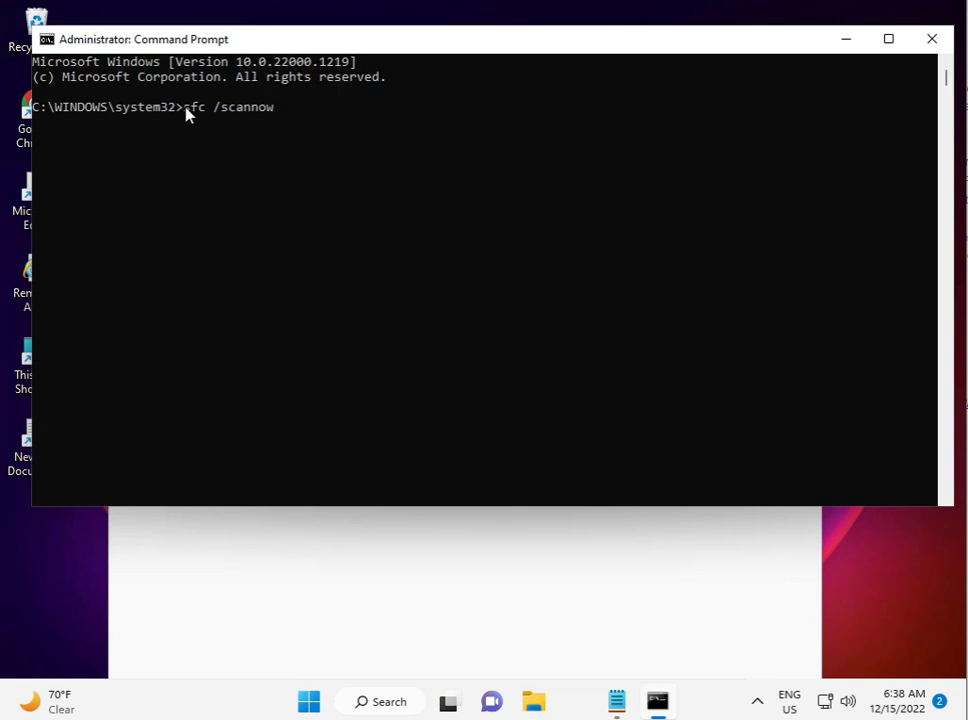
{"action": "key", "text": "Return"}
{"action": "left_click", "coordinate": [283, 590]}
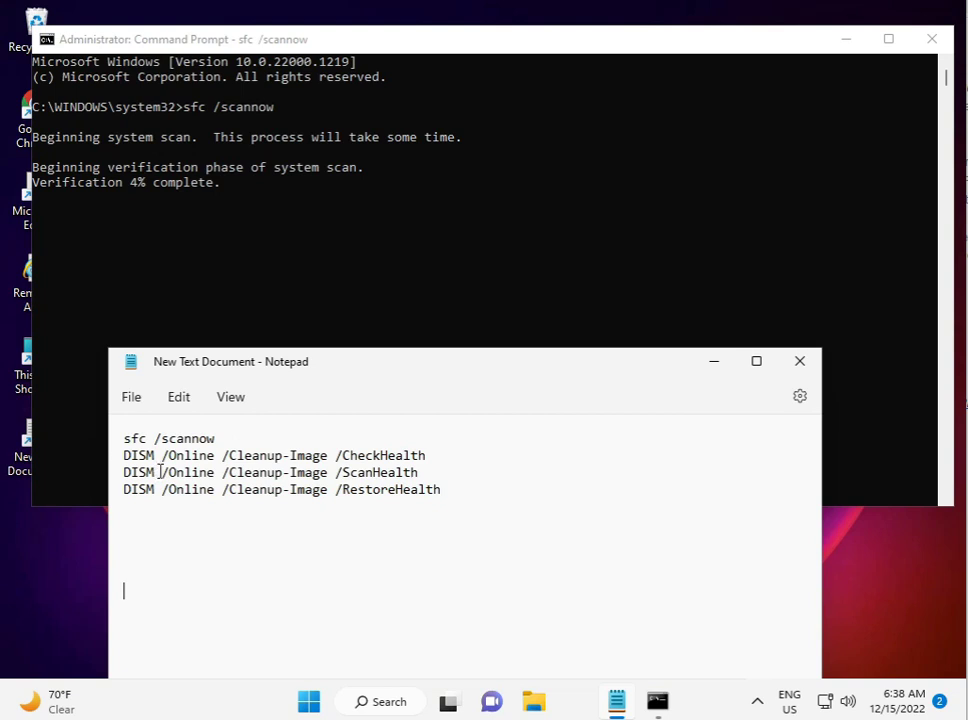
Step: Close the Command Prompt window
{"action": "mouse_move", "coordinate": [657, 700]}
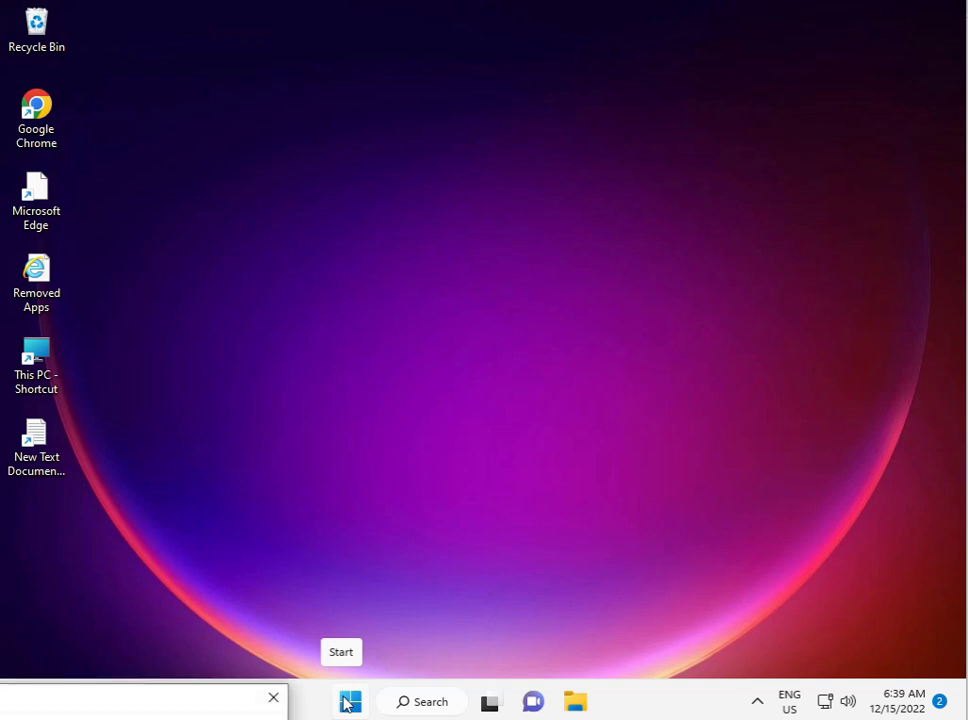
Step: Search 'rege' from Start and launch Registry Editor, allowing it to make changes
{"action": "left_click", "coordinate": [273, 697]}
{"action": "left_click", "coordinate": [342, 612]}
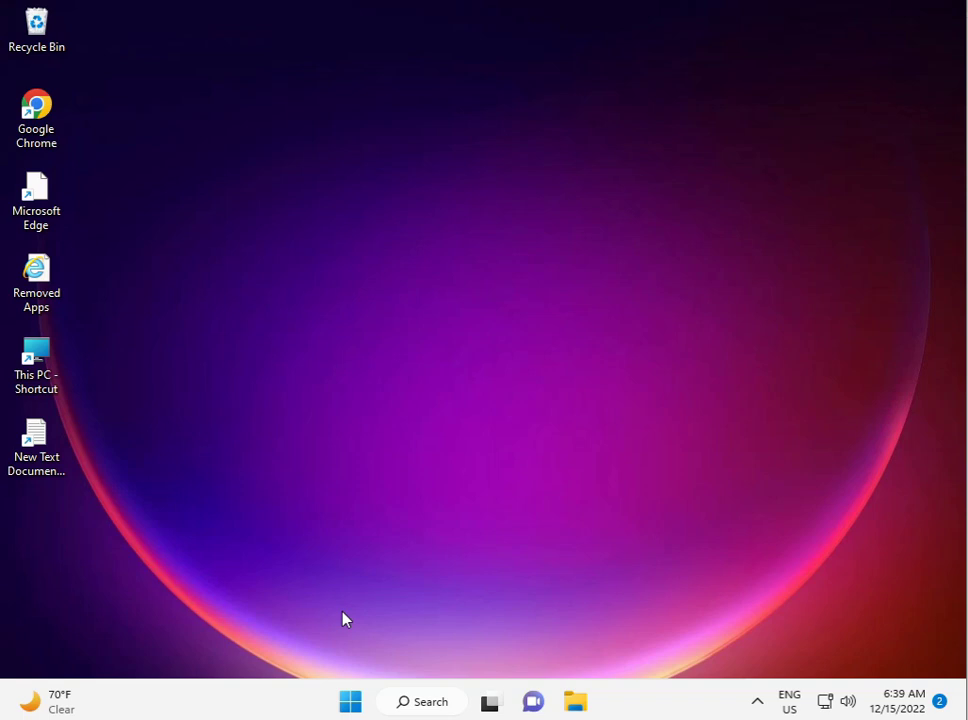
{"action": "key", "text": "super"}
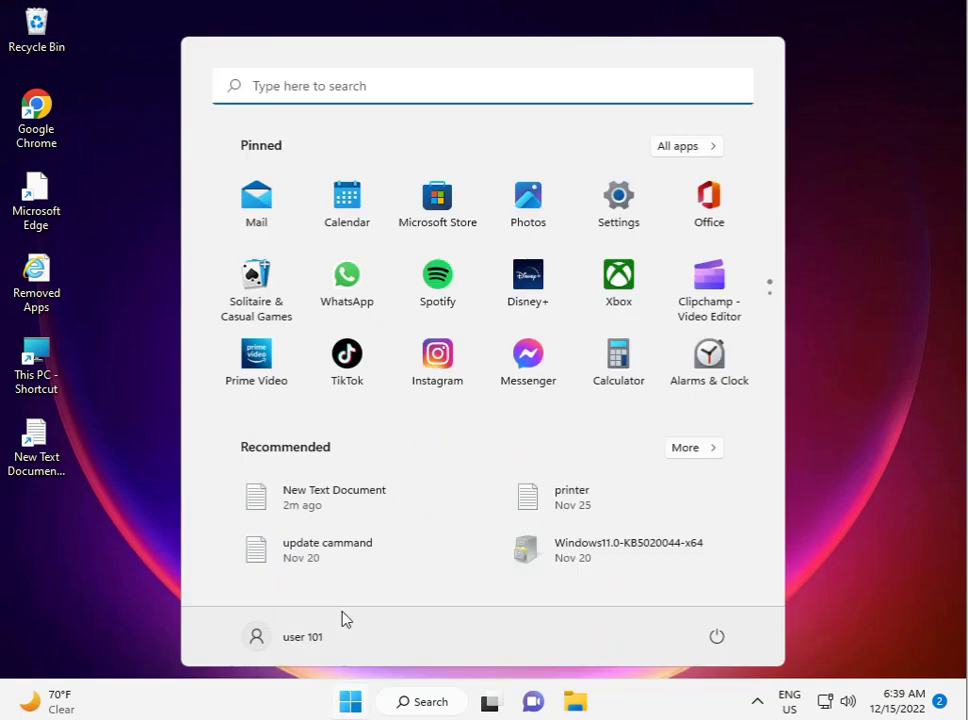
{"action": "type", "text": "rege"}
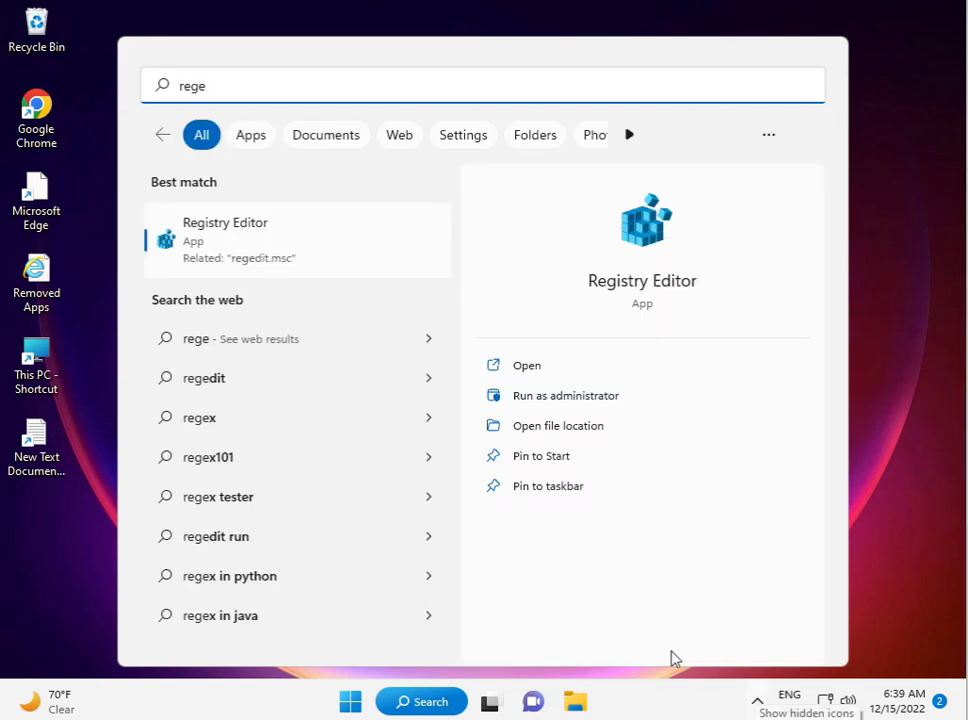
{"action": "left_click", "coordinate": [227, 231]}
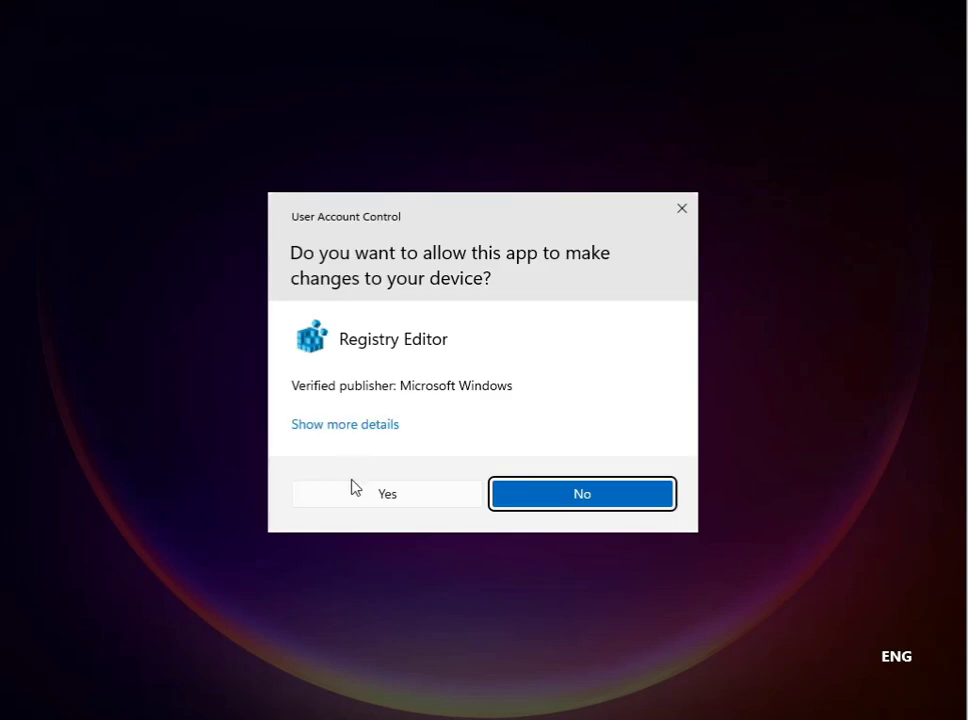
{"action": "left_click", "coordinate": [356, 496]}
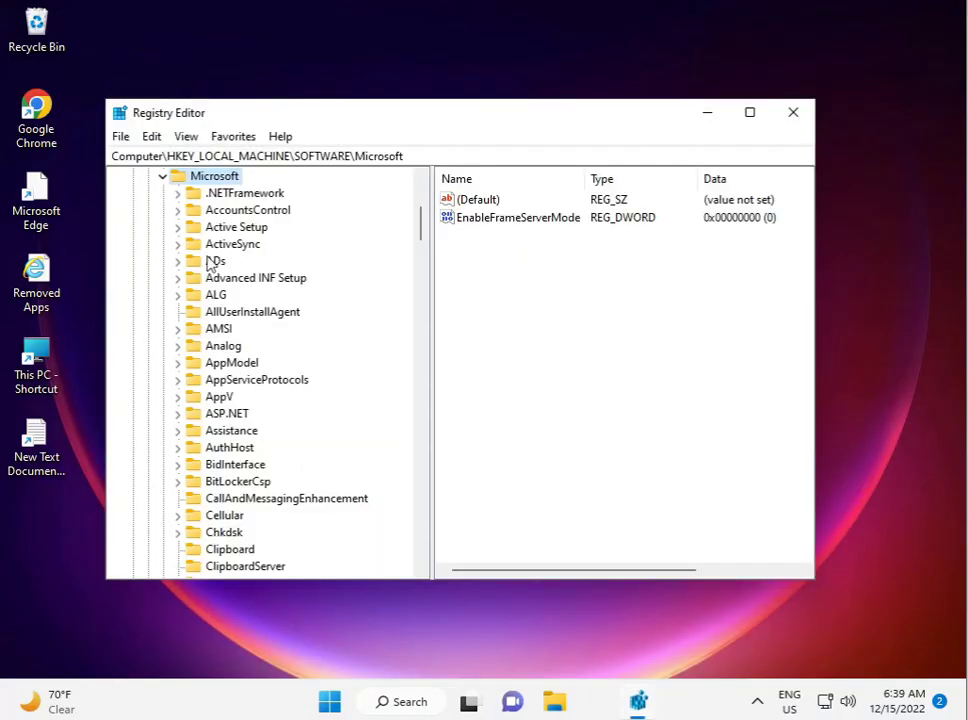
Step: Expand HKEY_LOCAL_MACHINE and its SOFTWARE subkey in the registry tree
{"action": "scroll", "coordinate": [170, 220], "scroll_direction": "up", "scroll_amount": 5}
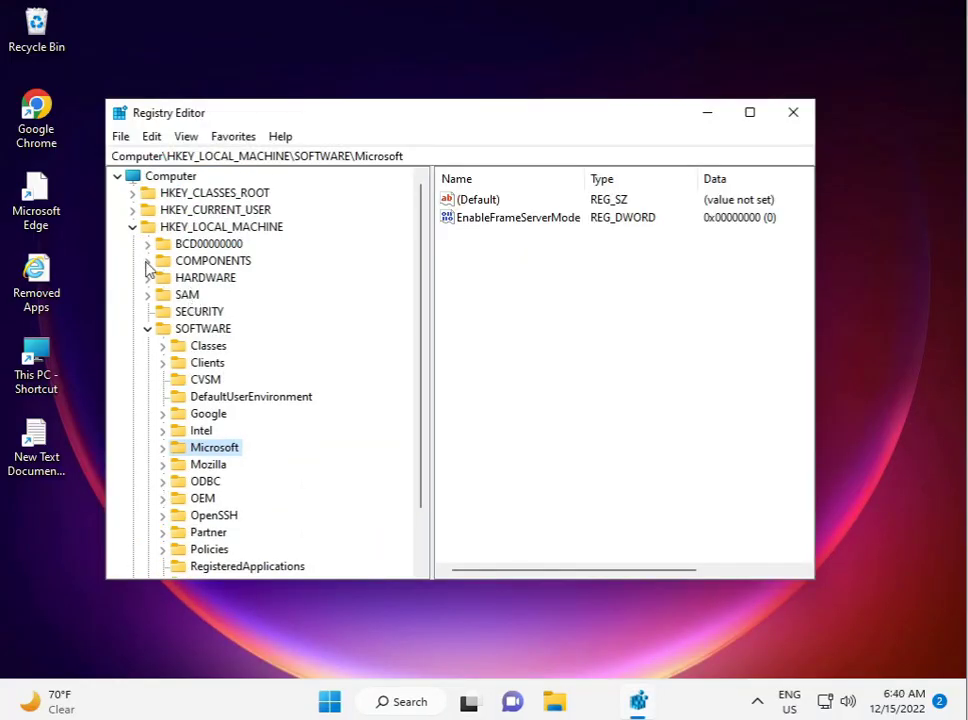
{"action": "left_click", "coordinate": [132, 227]}
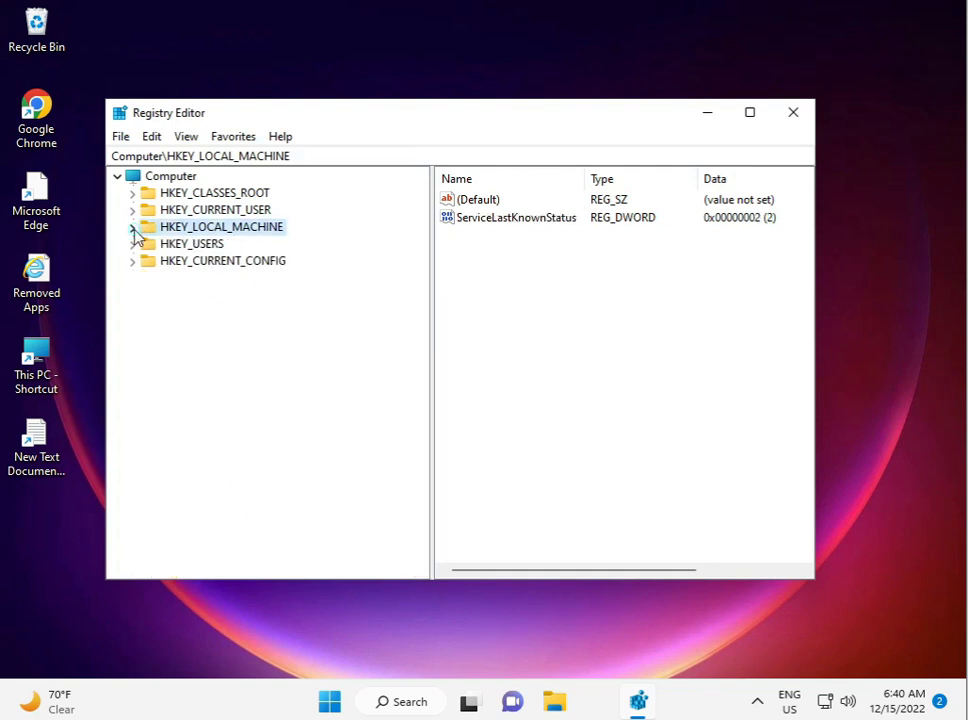
{"action": "left_click", "coordinate": [133, 228]}
{"action": "left_click", "coordinate": [147, 295]}
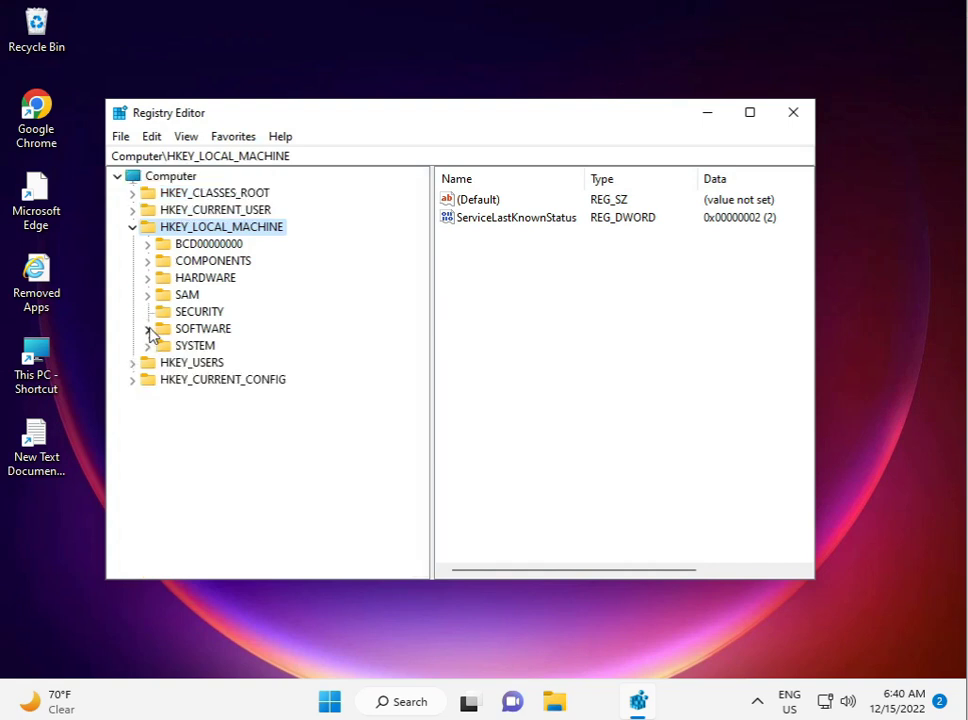
{"action": "left_click", "coordinate": [148, 329]}
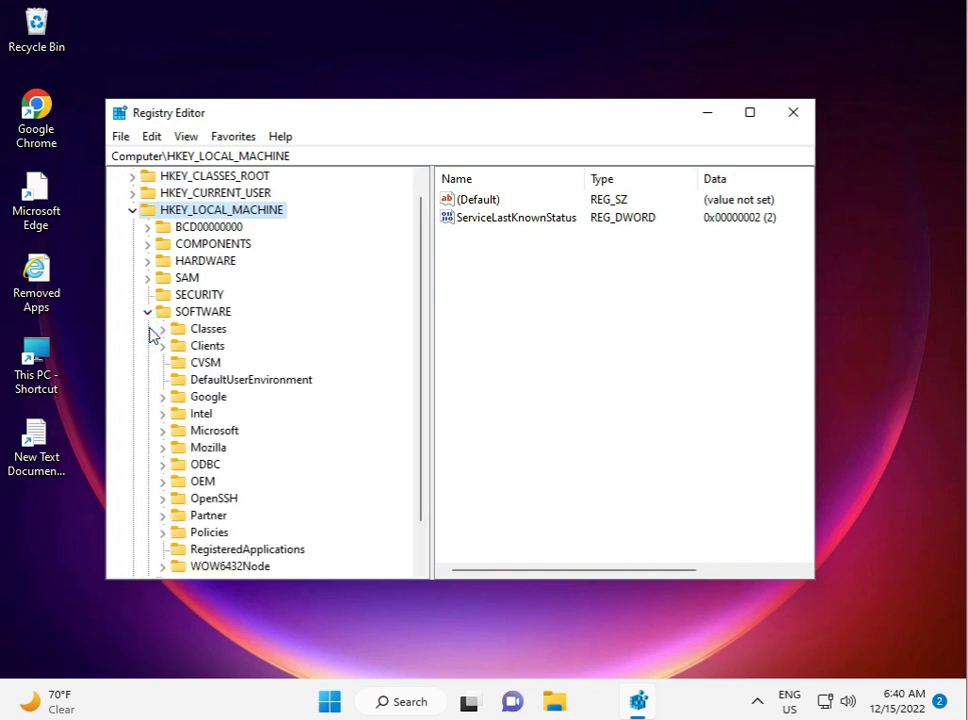
Step: Expand Policies > Microsoft > Windows and select the WorkplaceJoin key
{"action": "scroll", "coordinate": [283, 408], "scroll_direction": "down", "scroll_amount": 1}
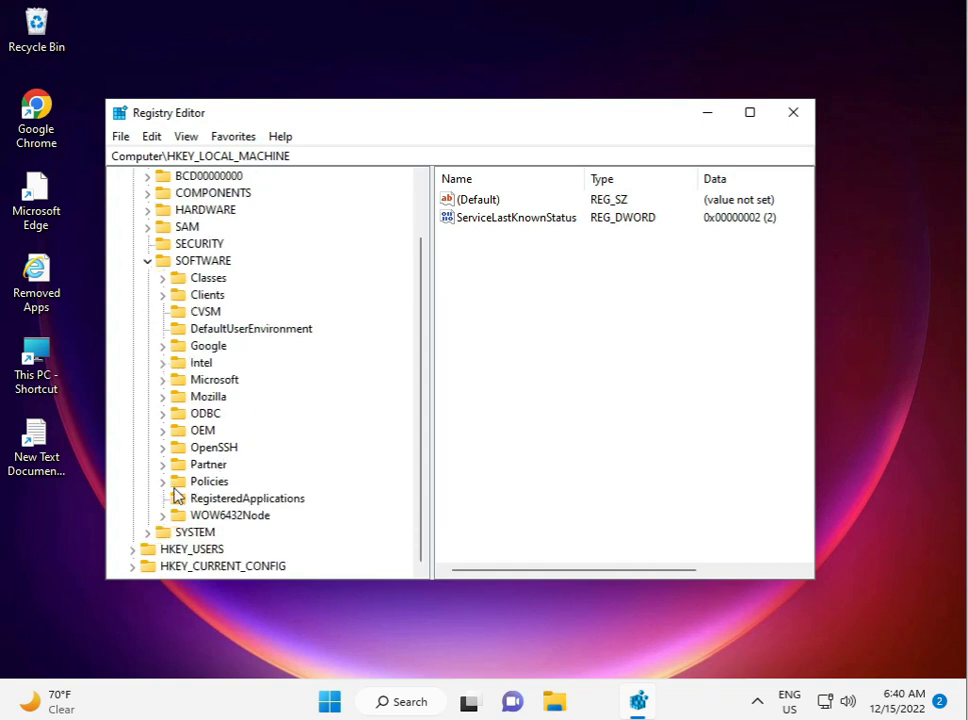
{"action": "left_click", "coordinate": [163, 482]}
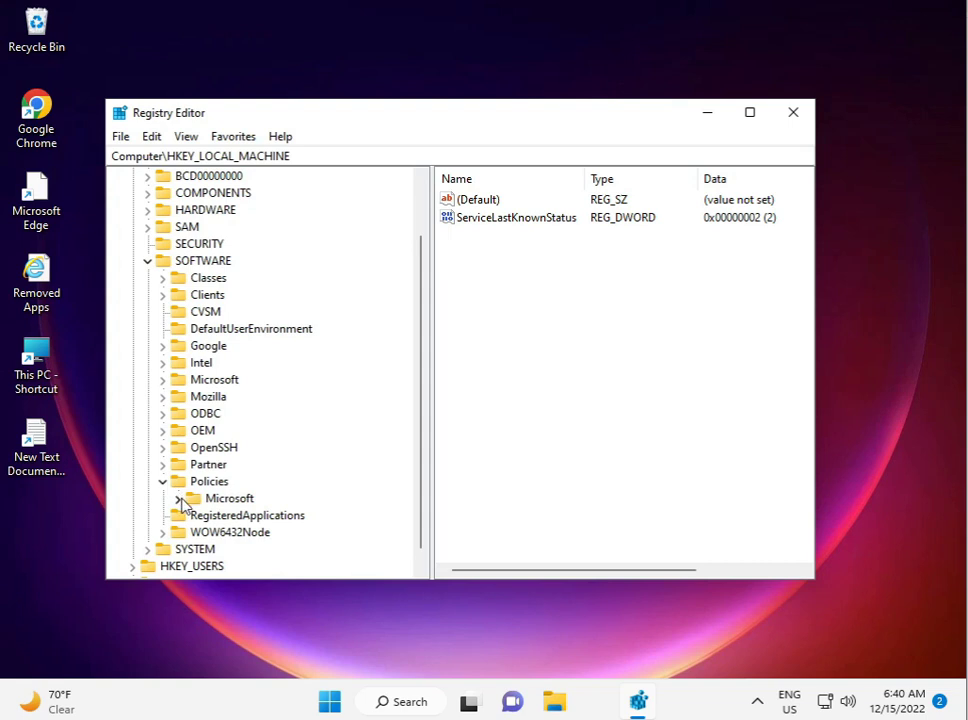
{"action": "left_click", "coordinate": [179, 499]}
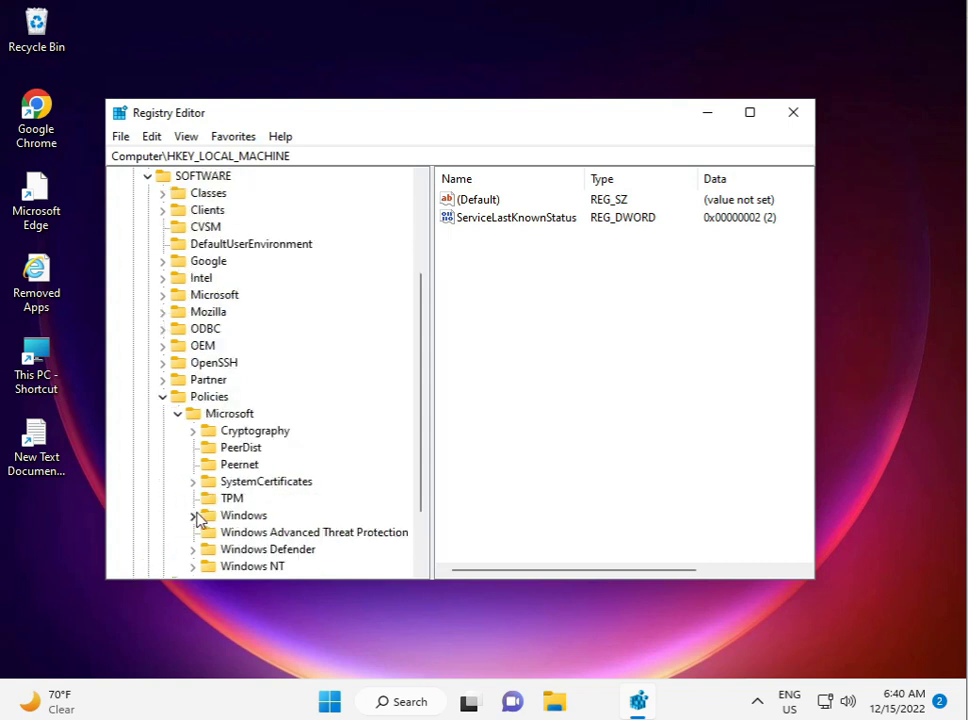
{"action": "left_click", "coordinate": [195, 515]}
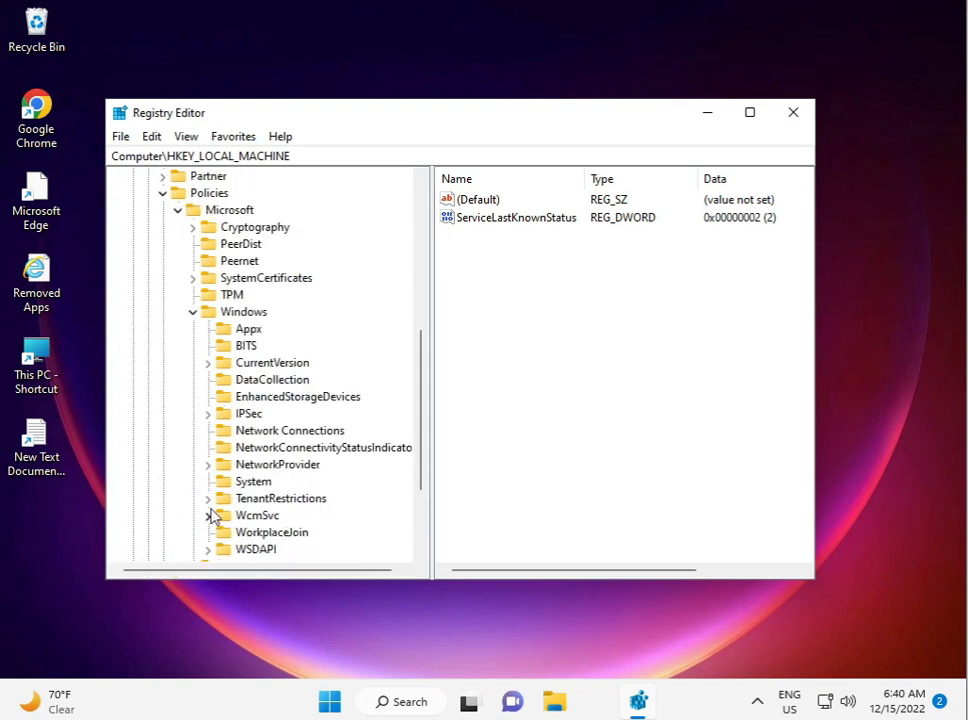
{"action": "scroll", "coordinate": [228, 475], "scroll_direction": "down", "scroll_amount": 1}
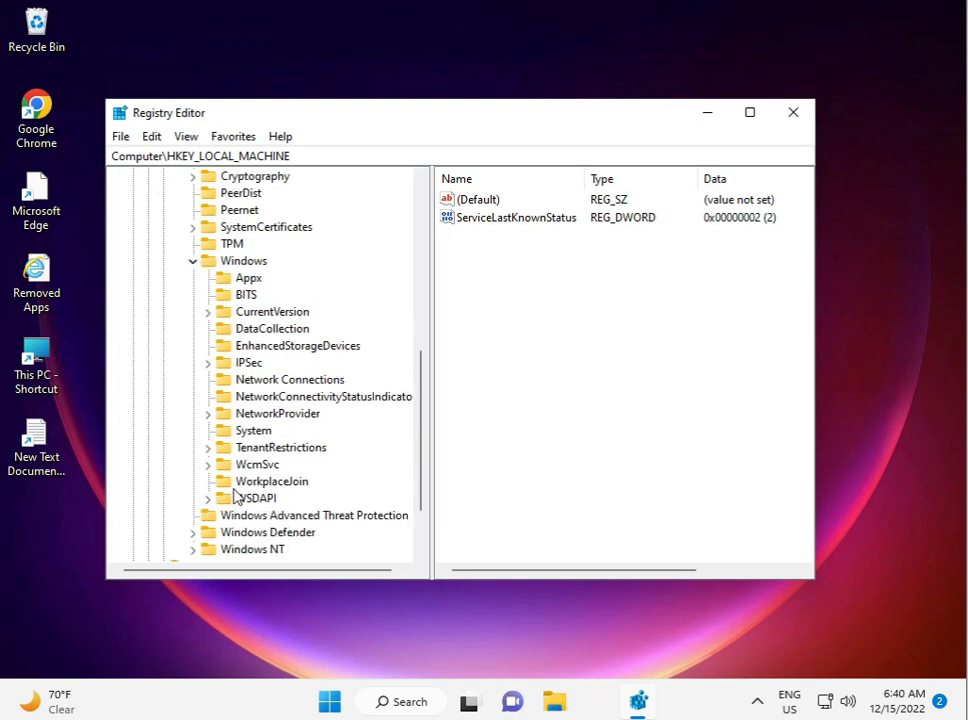
{"action": "scroll", "coordinate": [228, 532], "scroll_direction": "down", "scroll_amount": 1}
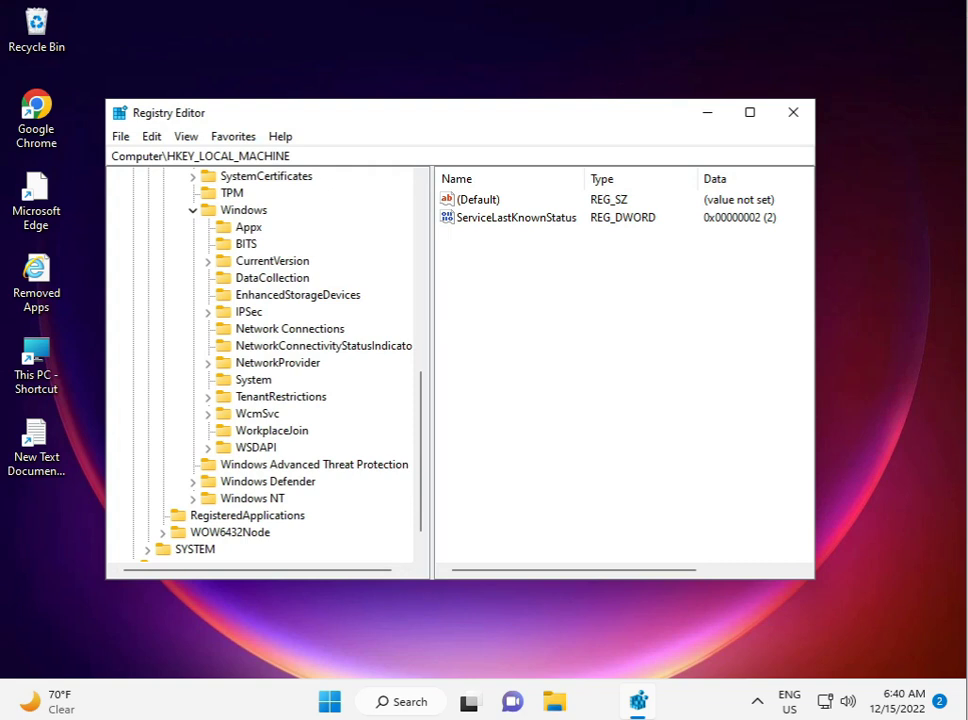
{"action": "left_click", "coordinate": [254, 432]}
{"action": "right_click", "coordinate": [251, 433]}
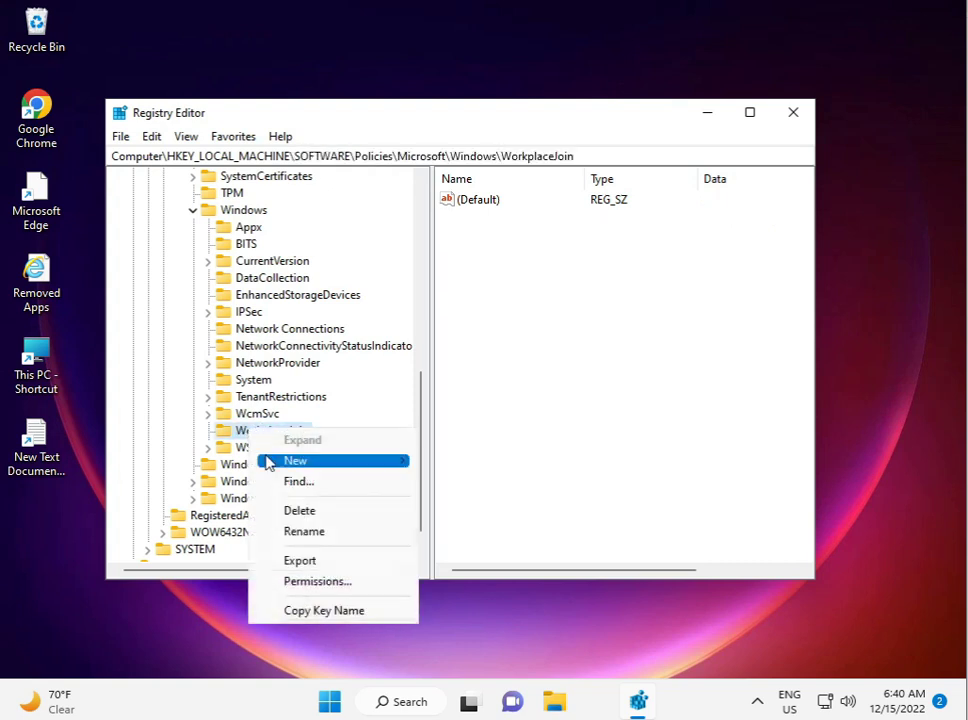
{"action": "left_click", "coordinate": [499, 462]}
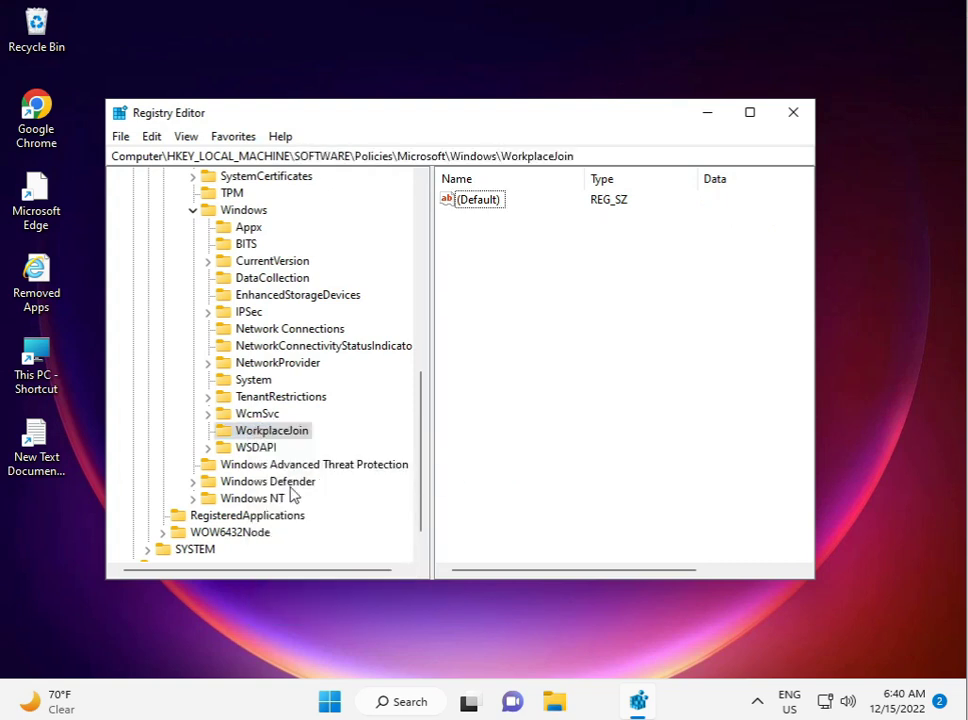